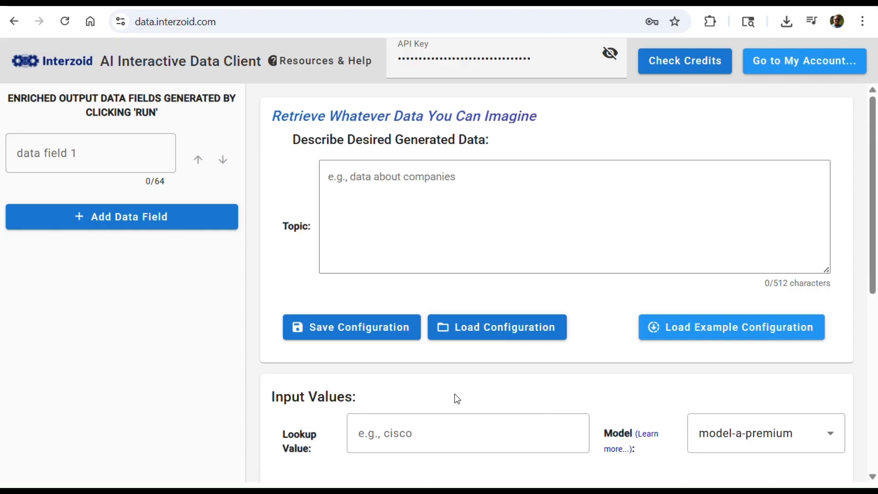
Load the saved configuration file tech-stack-detective.izparams from the library folder
scroll(454, 391, down, 5)
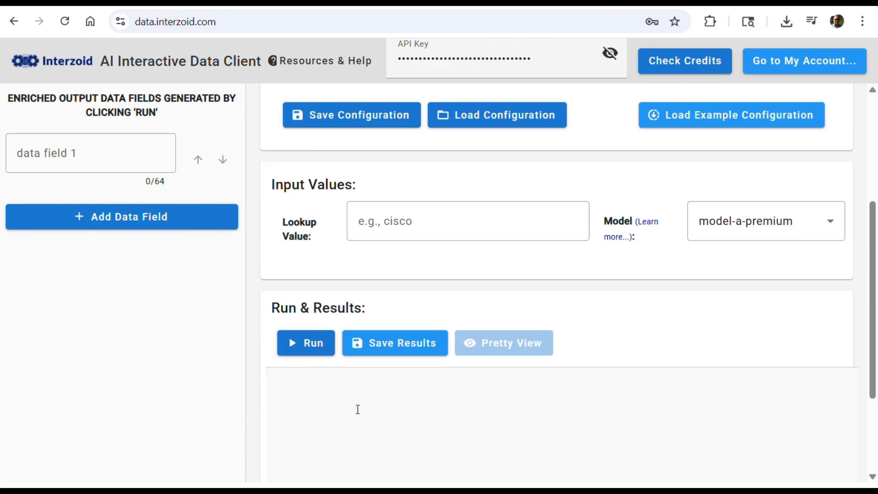
scroll(358, 409, down, 1)
scroll(357, 409, down, 3)
scroll(357, 409, up, 7)
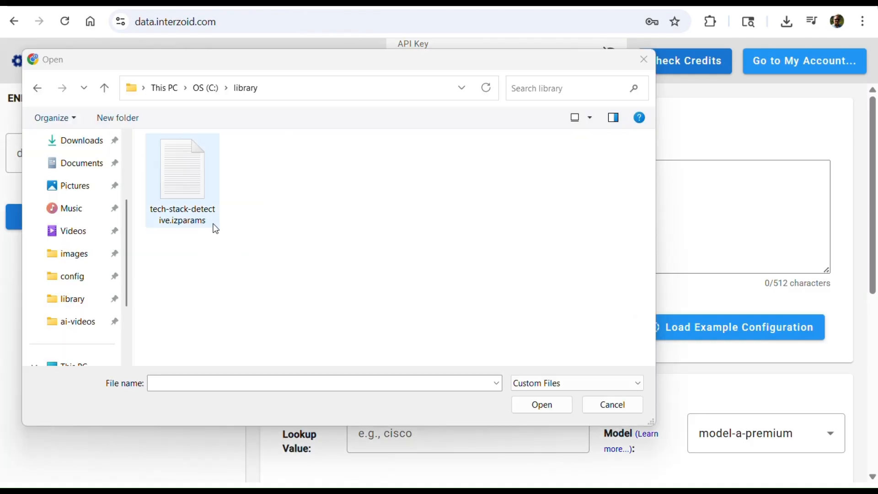
click(188, 189)
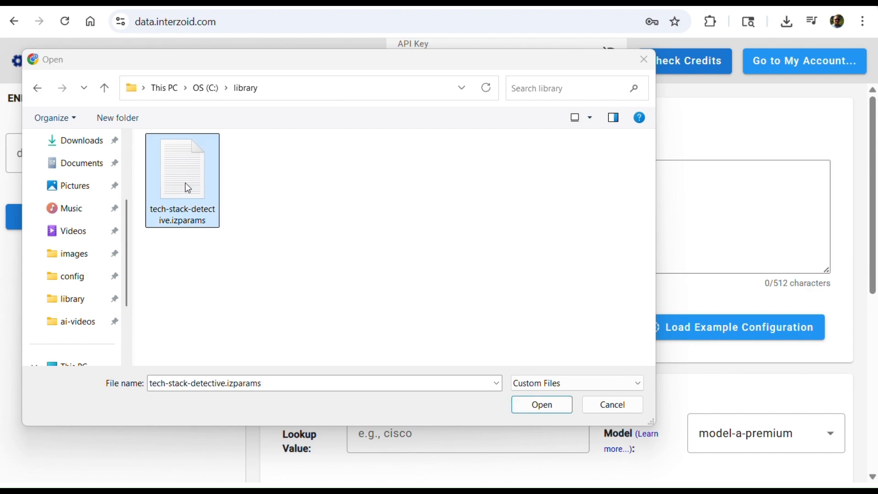
click(530, 405)
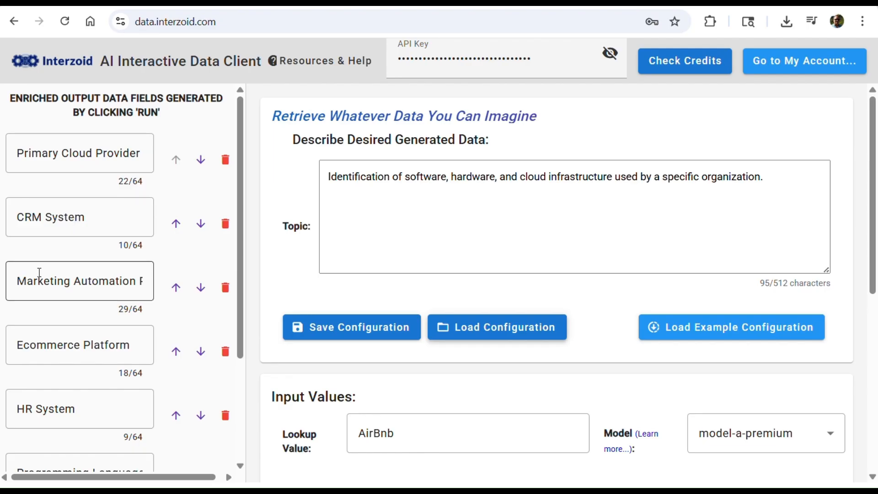
Review the loaded output data fields down to the last one, reading the full marketing automation and IT budget field names
drag(57, 276, 196, 300)
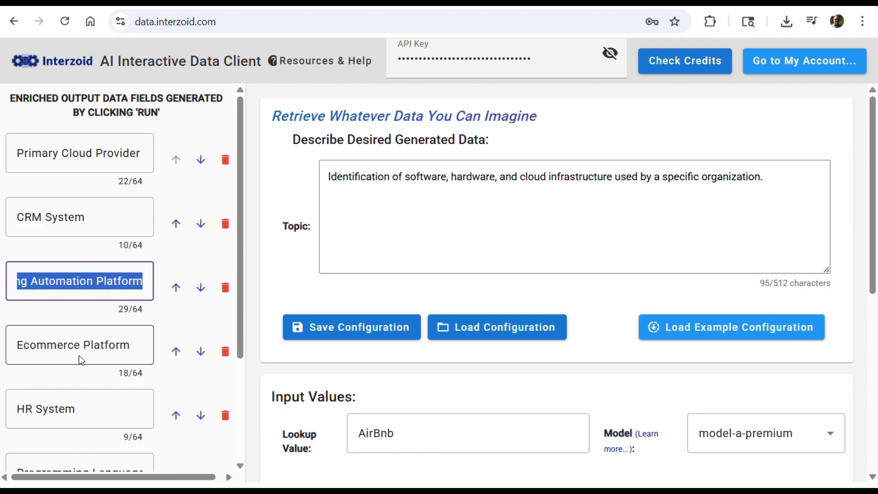
scroll(96, 387, down, 3)
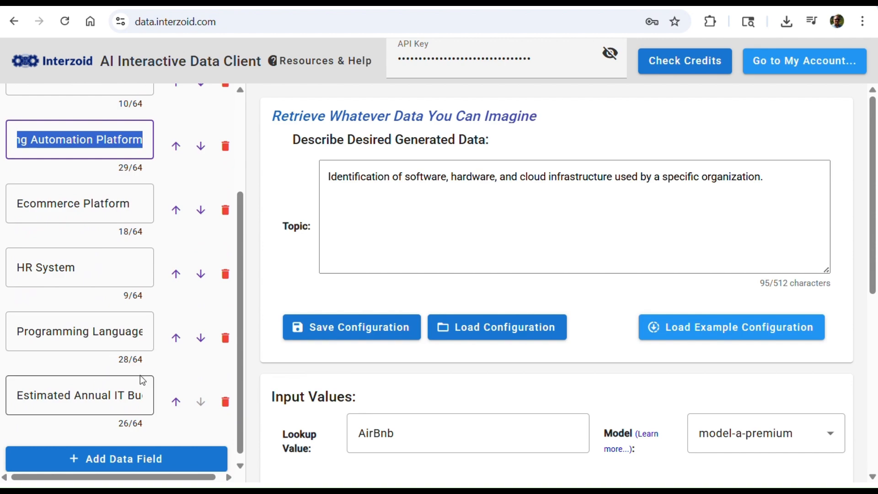
scroll(120, 386, down, 1)
click(80, 389)
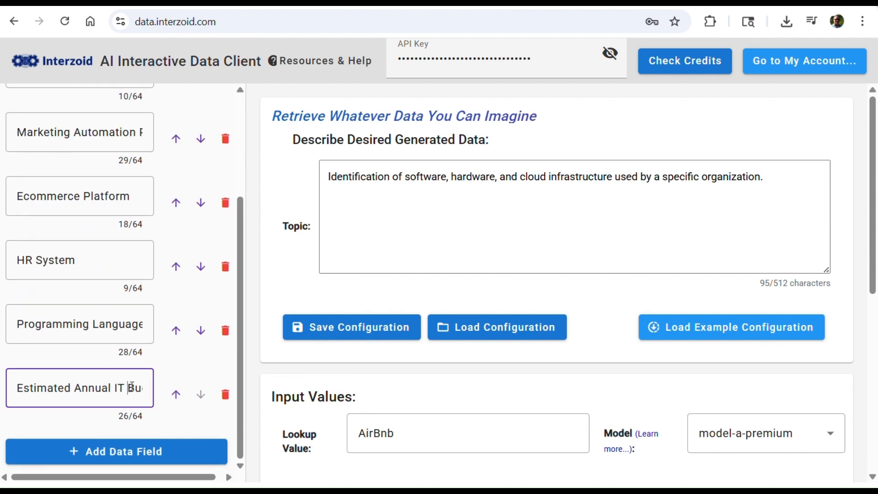
drag(125, 387, 155, 391)
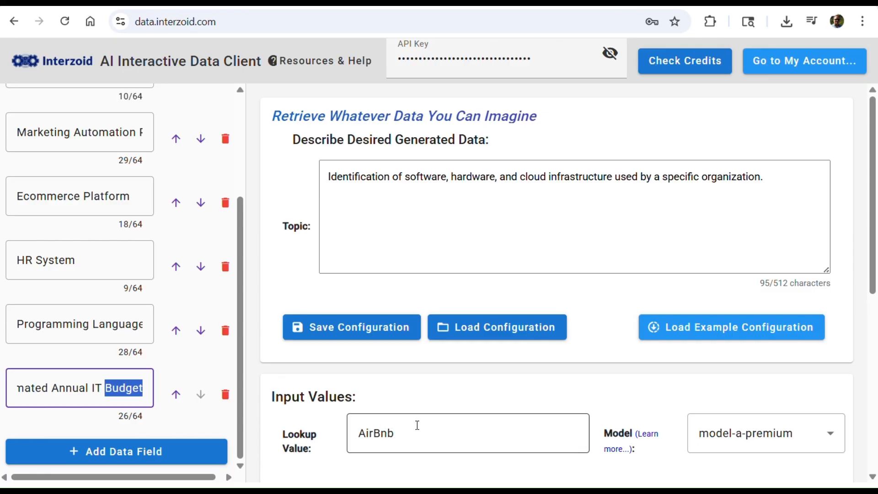
Check the available AI models, keep model-a-premium, and run the data lookup for AirBnb
scroll(531, 413, down, 2)
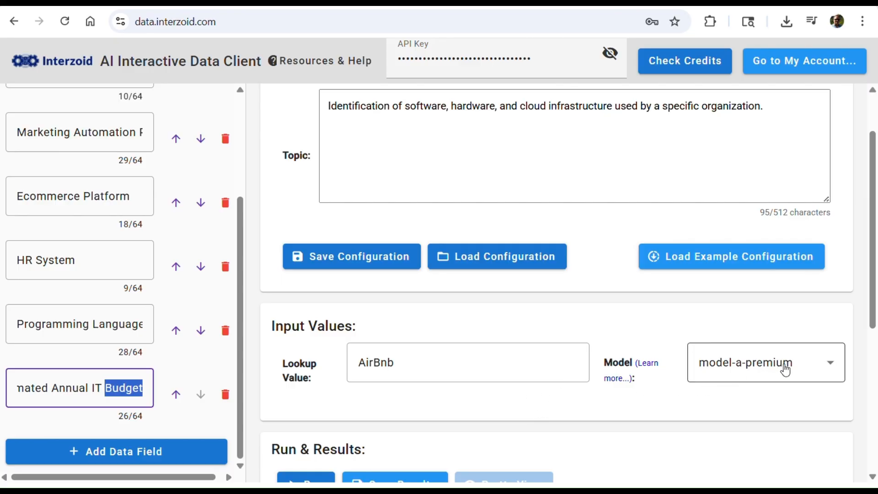
click(828, 366)
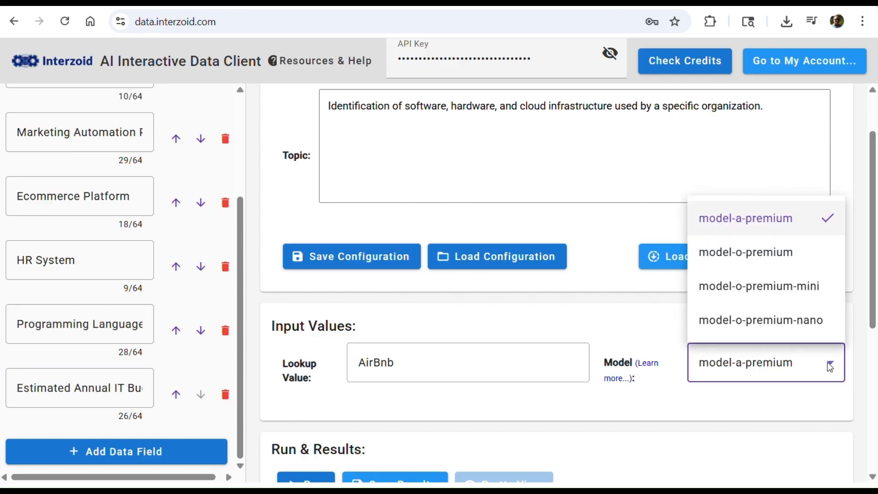
click(750, 368)
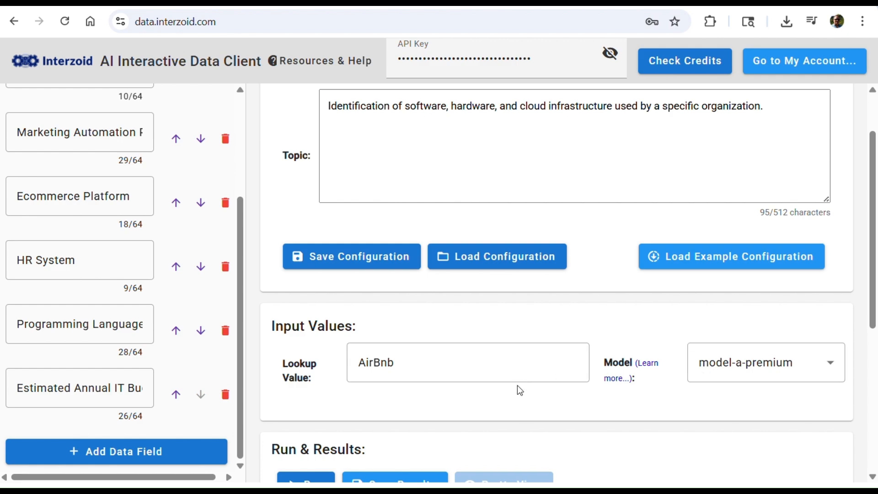
scroll(518, 388, down, 2)
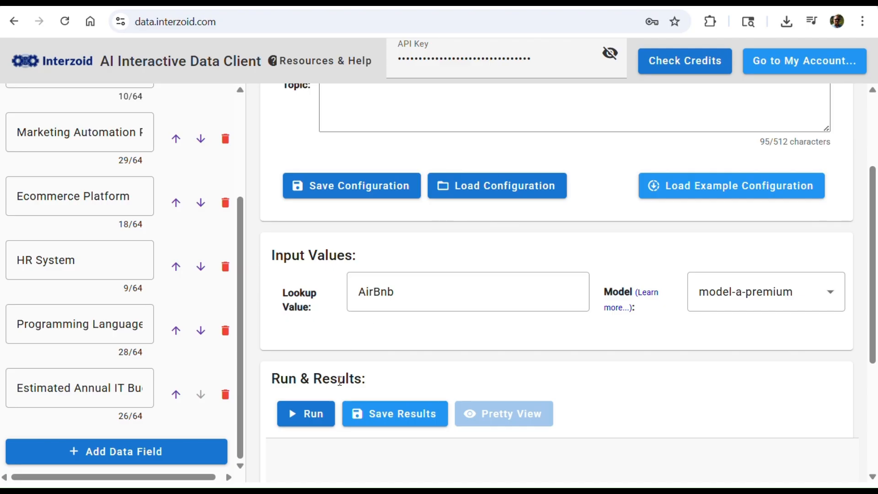
click(320, 415)
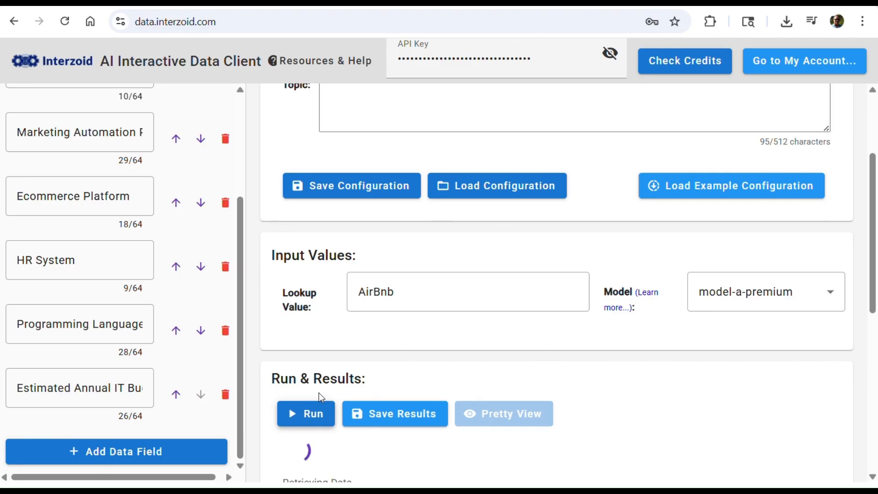
Read through all generated AirBnb fields in the Pretty View results, from the lookup value to the estimated IT budget, and close the view
scroll(334, 437, down, 2)
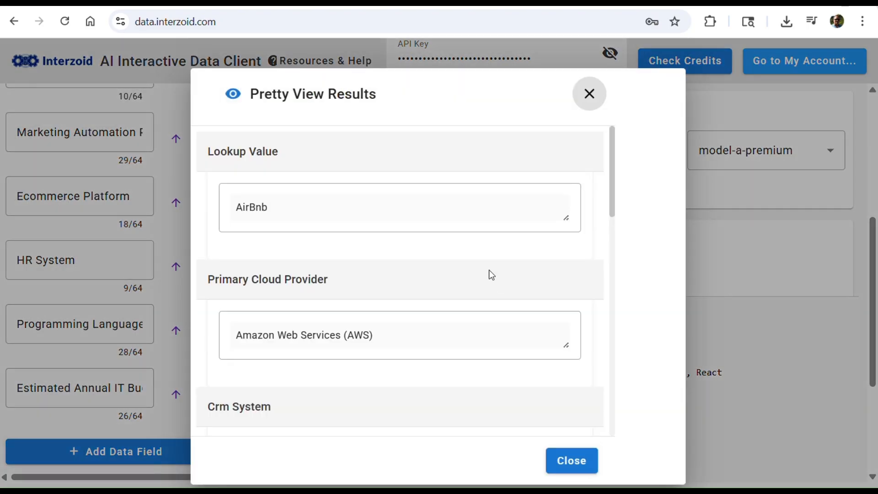
scroll(380, 325, down, 2)
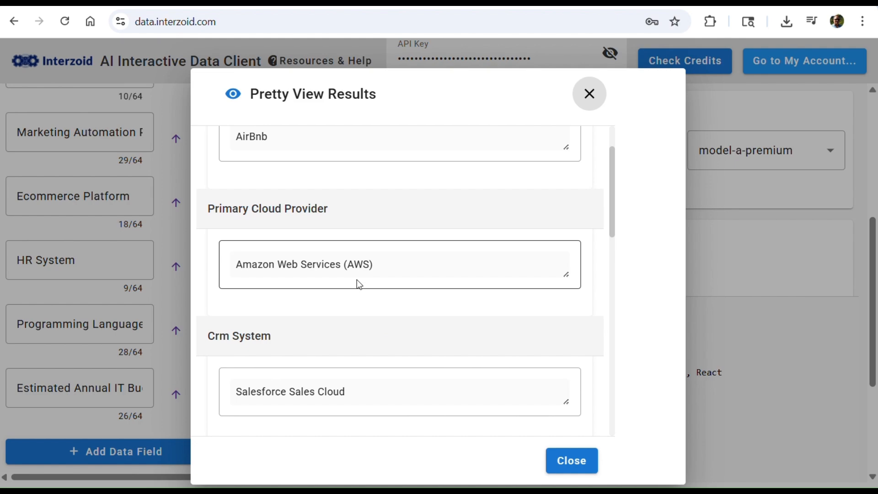
scroll(356, 367, down, 2)
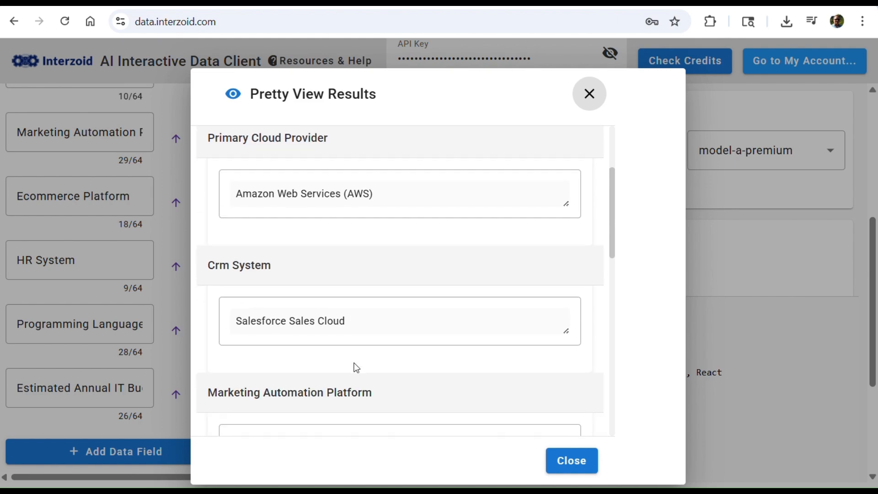
scroll(357, 366, down, 4)
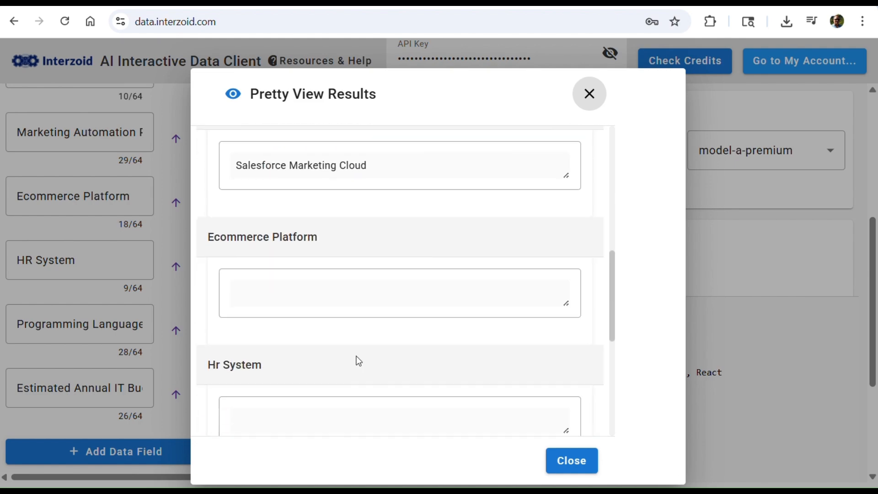
scroll(357, 357, down, 1)
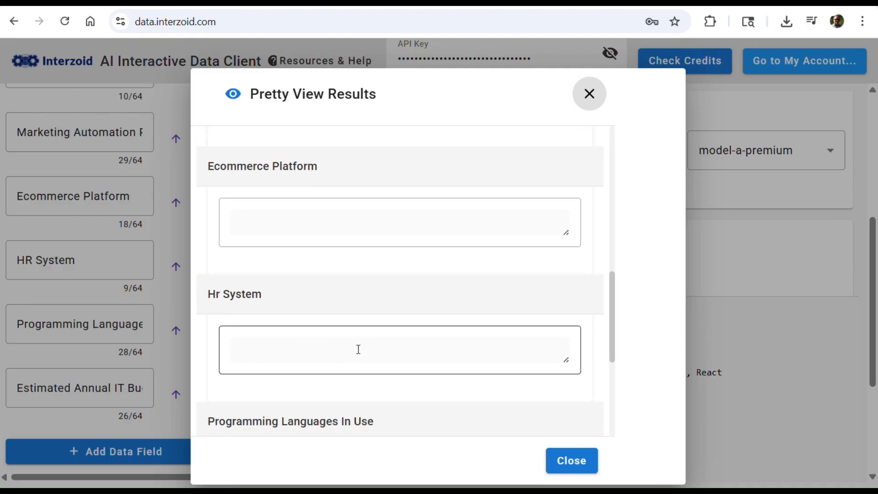
scroll(357, 350, down, 1)
scroll(359, 347, down, 1)
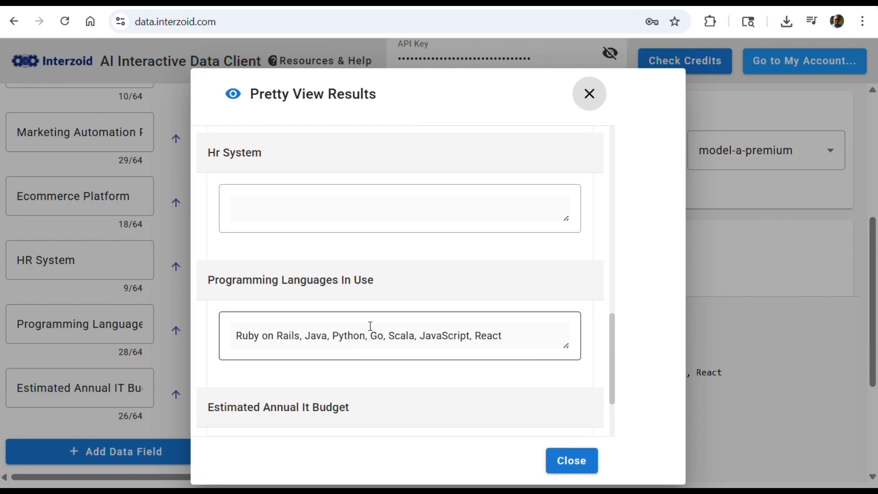
scroll(370, 325, down, 1)
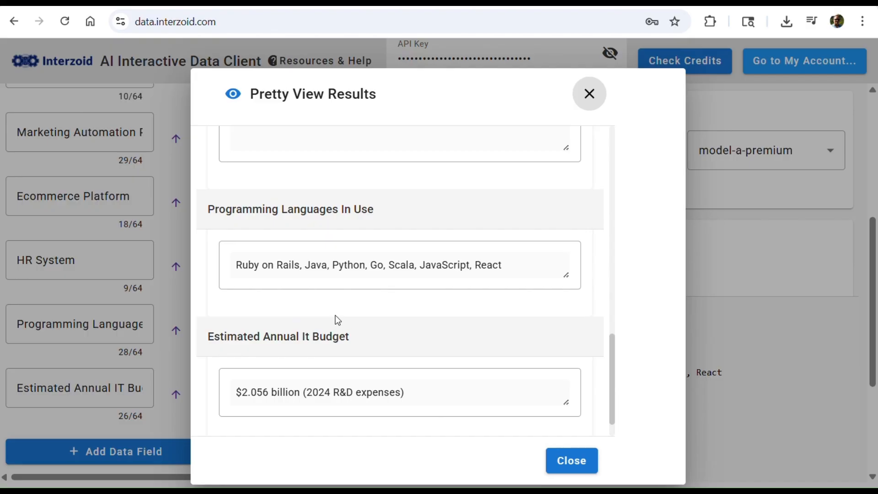
click(569, 461)
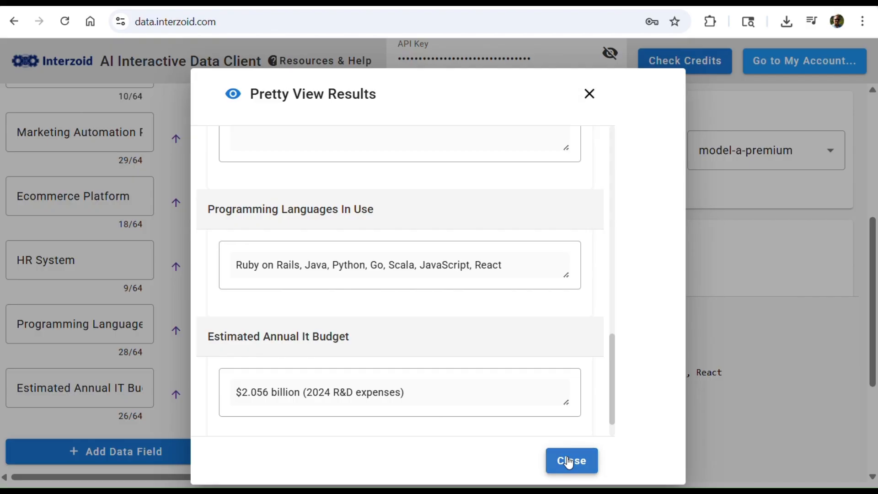
Examine the API call used for the lookup, including its topic, lookup, model and output parameters
scroll(510, 359, down, 3)
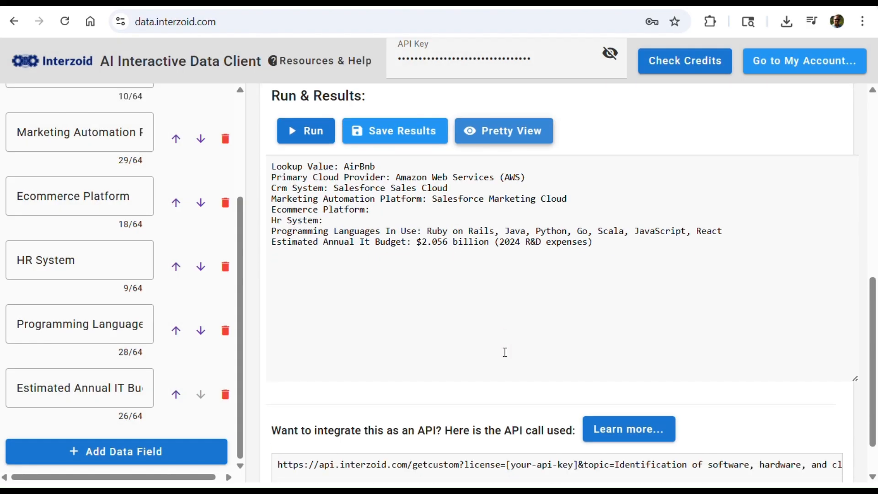
scroll(504, 355, down, 2)
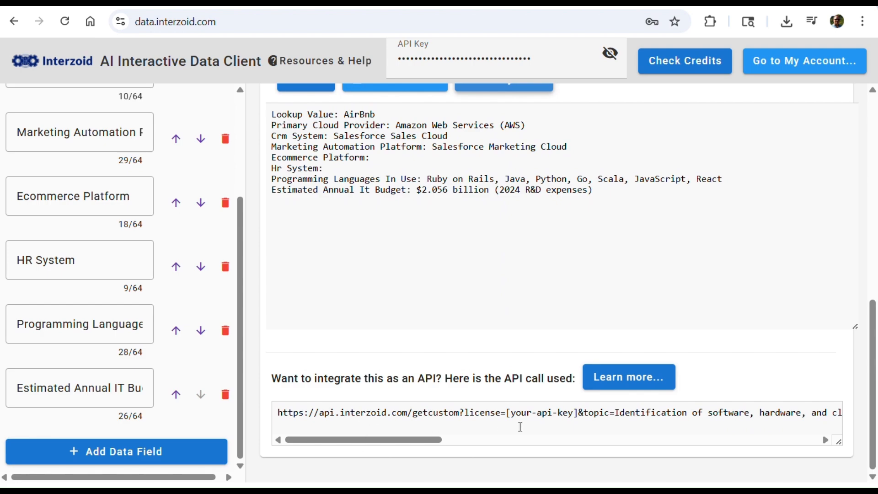
drag(417, 439, 487, 438)
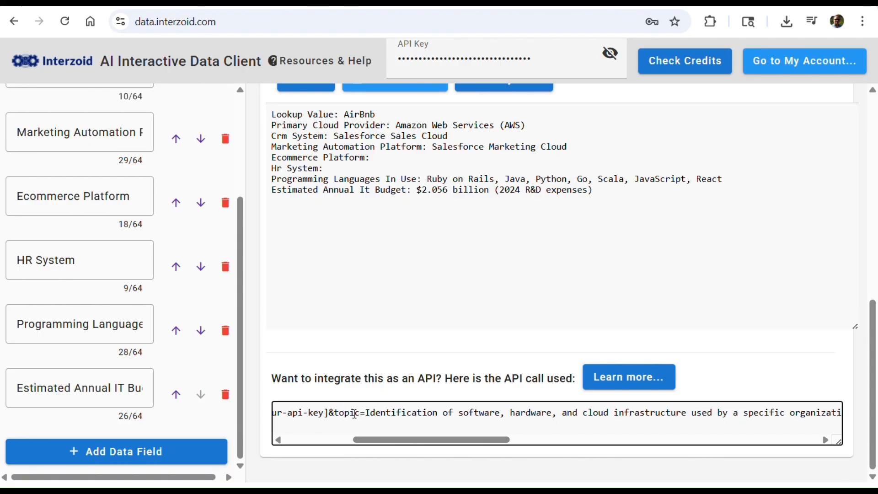
drag(383, 445, 561, 468)
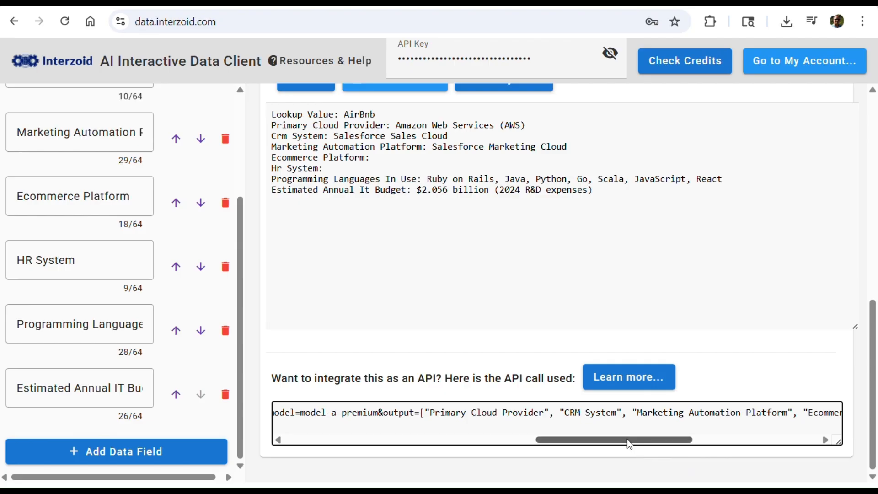
drag(626, 440, 372, 445)
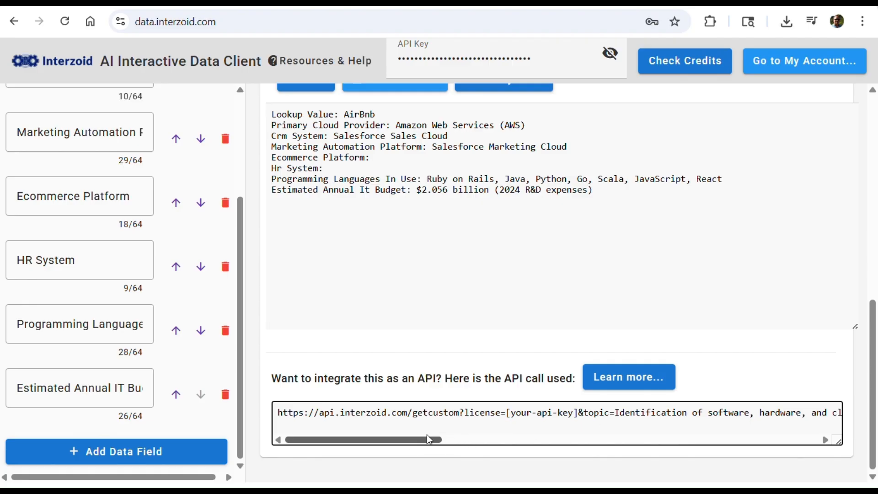
drag(433, 441, 616, 443)
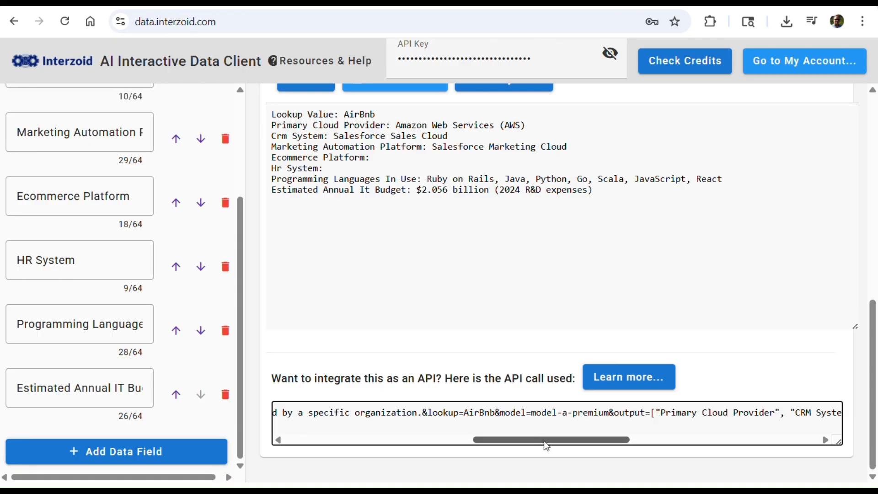
drag(544, 439, 334, 437)
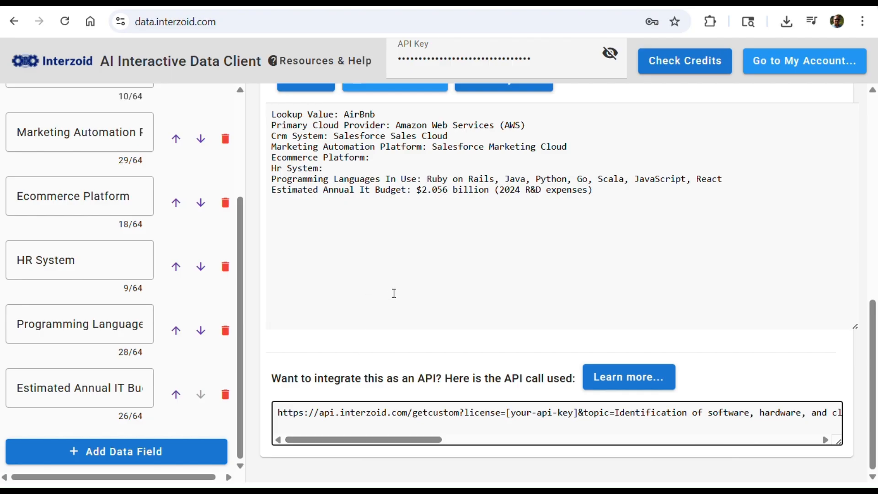
Look over the available Resources & Help options and close the list without choosing one
click(334, 63)
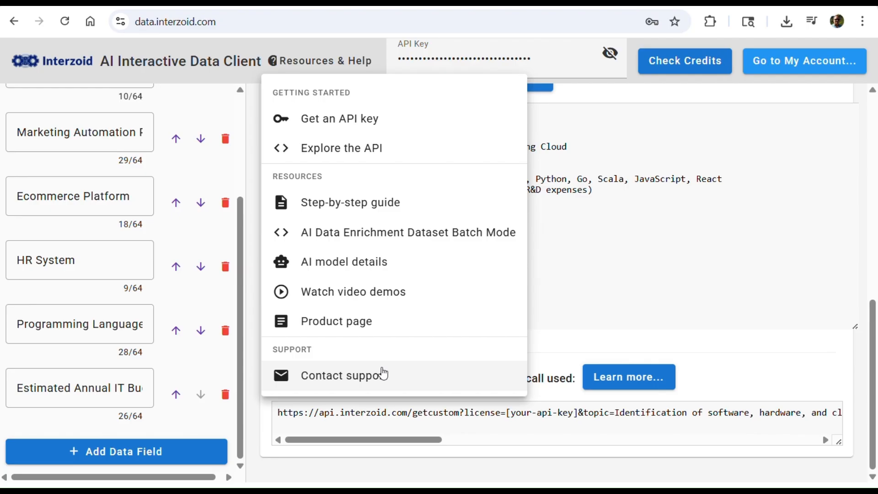
click(666, 268)
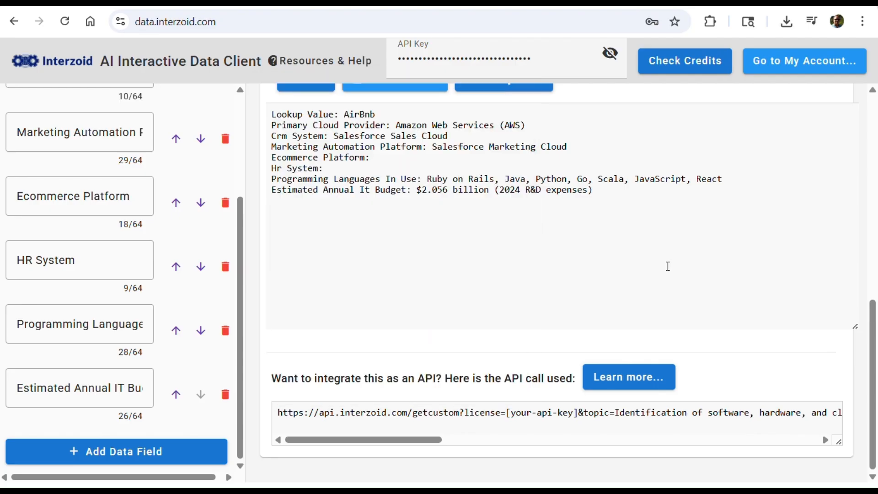